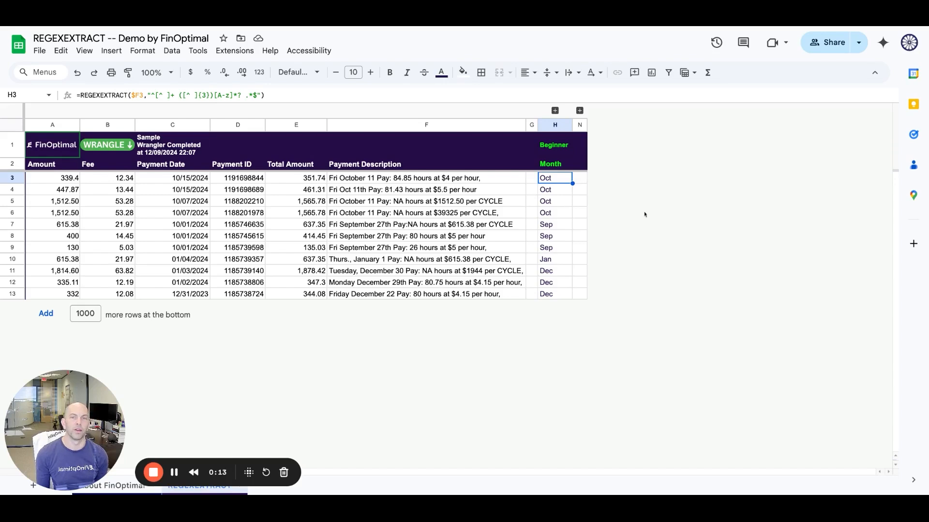
# Compare the Payment Description column, especially F3, with the extracted month in cell H3
pyautogui.click(372, 125)
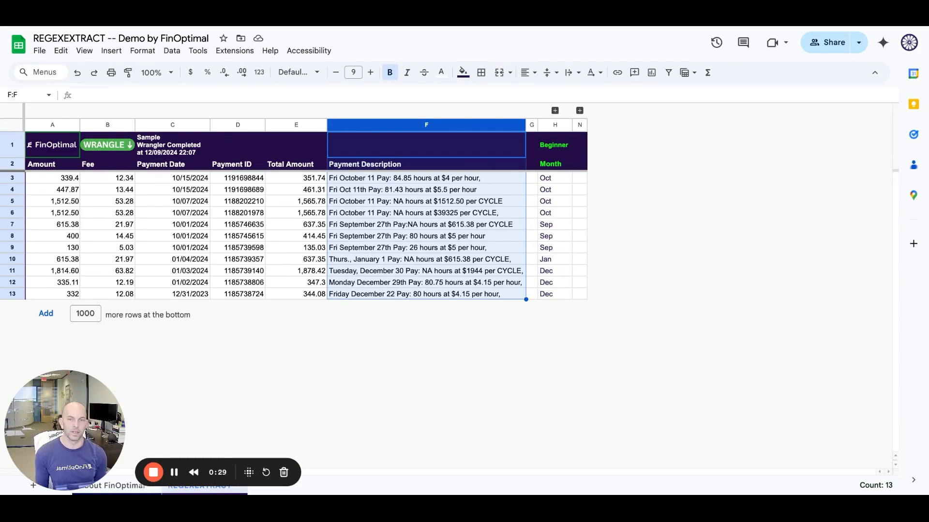
pyautogui.click(555, 180)
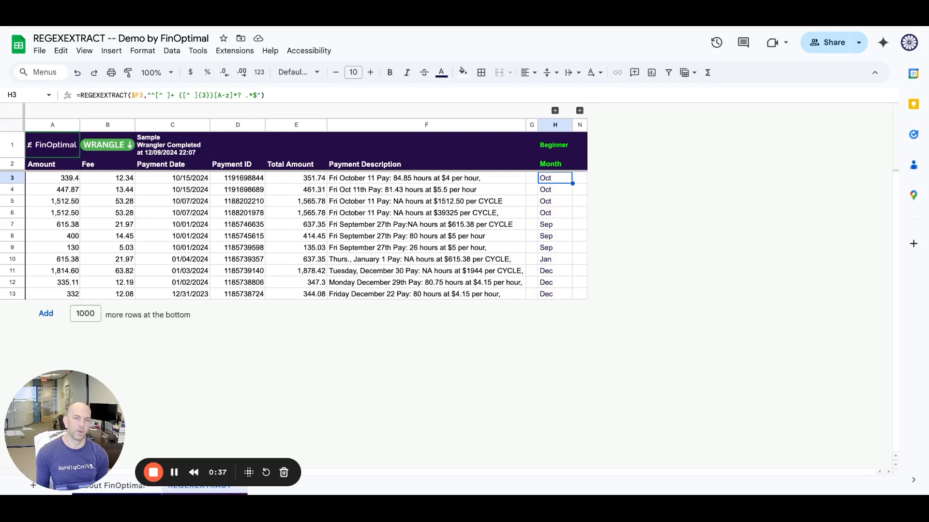
pyautogui.click(493, 180)
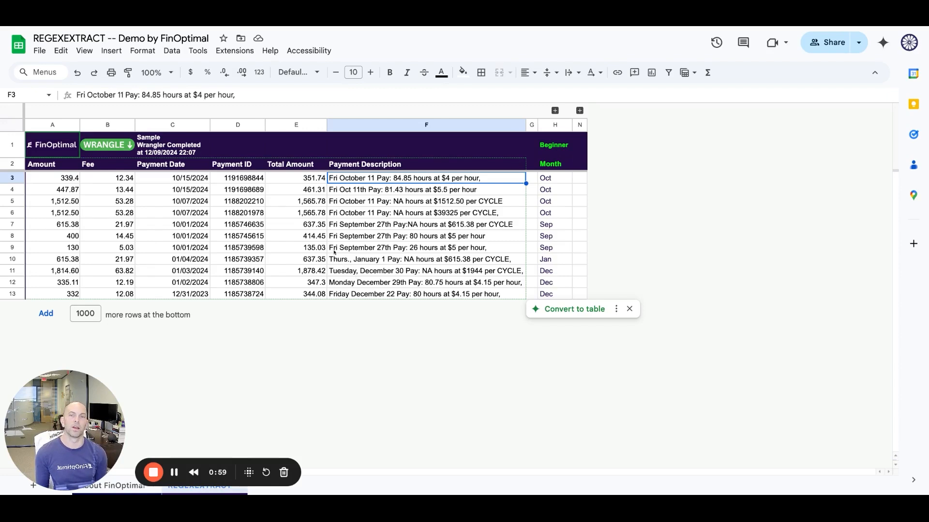
pyautogui.click(552, 178)
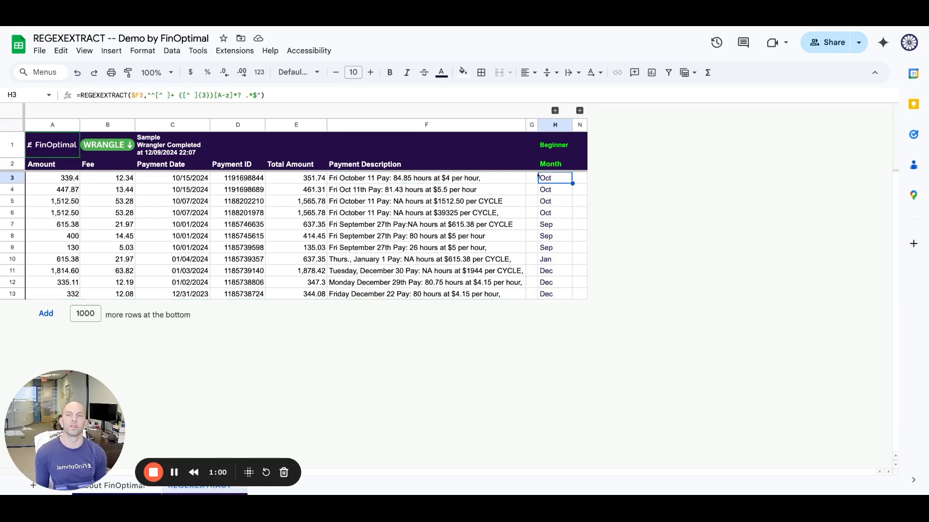
# Examine the REGEXEXTRACT formula in H3, including its text argument $F3 and the parts of the capture group ([^ ]{3})
pyautogui.click(90, 95)
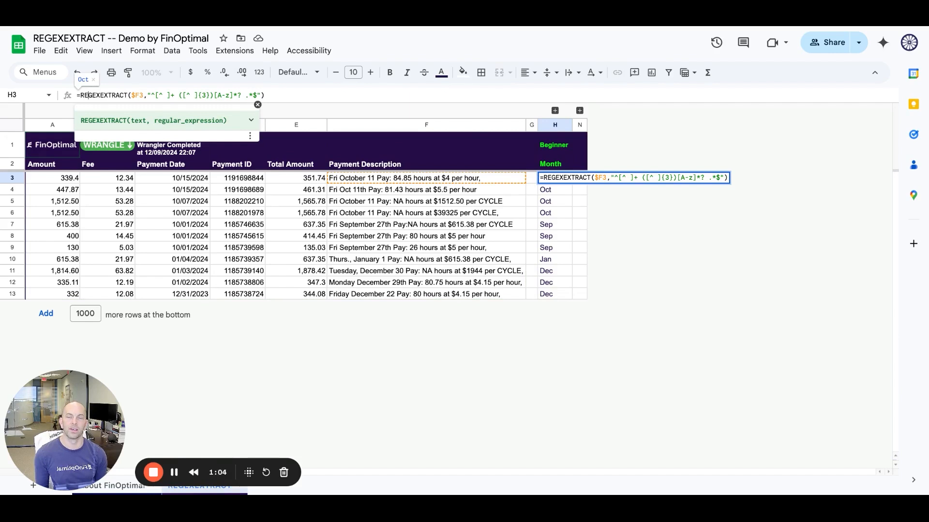
pyautogui.click(140, 95)
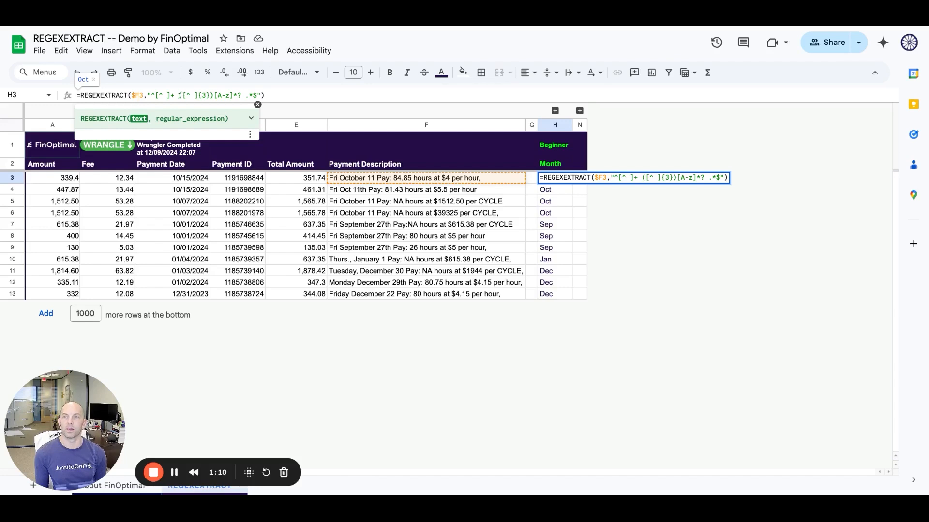
pyautogui.moveTo(179, 95); pyautogui.dragTo(215, 95)
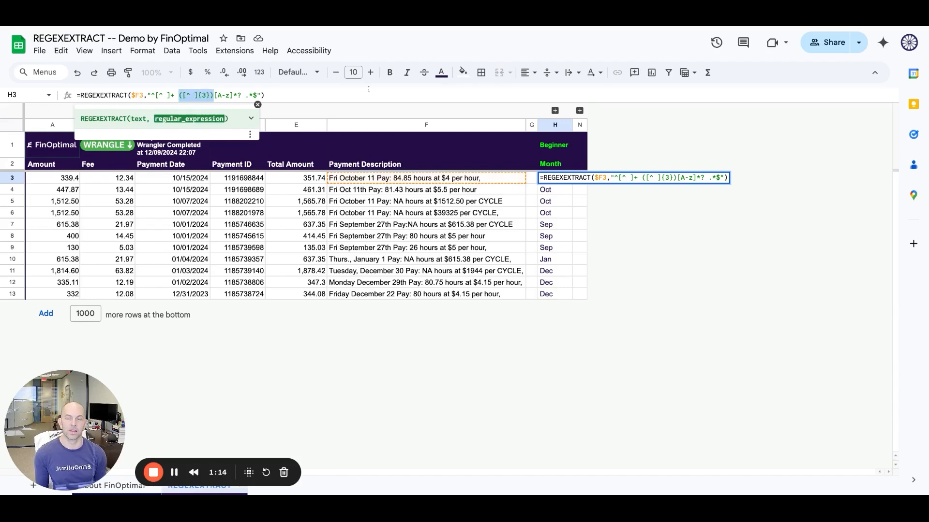
pyautogui.click(195, 95)
pyautogui.hotkey('shift', 'Left')
pyautogui.hotkey('shift', 'Left')
pyautogui.hotkey('shift', 'Left')
pyautogui.hotkey('shift', 'Left')
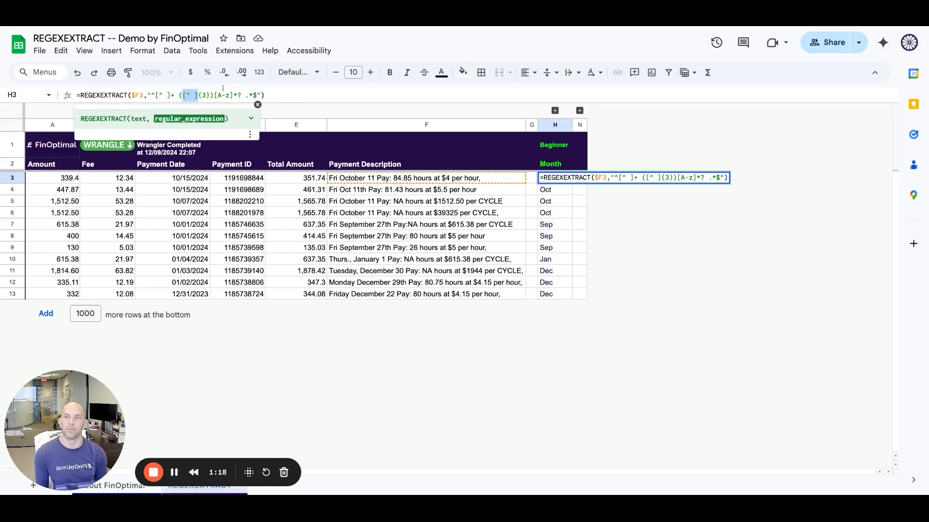
pyautogui.click(202, 95)
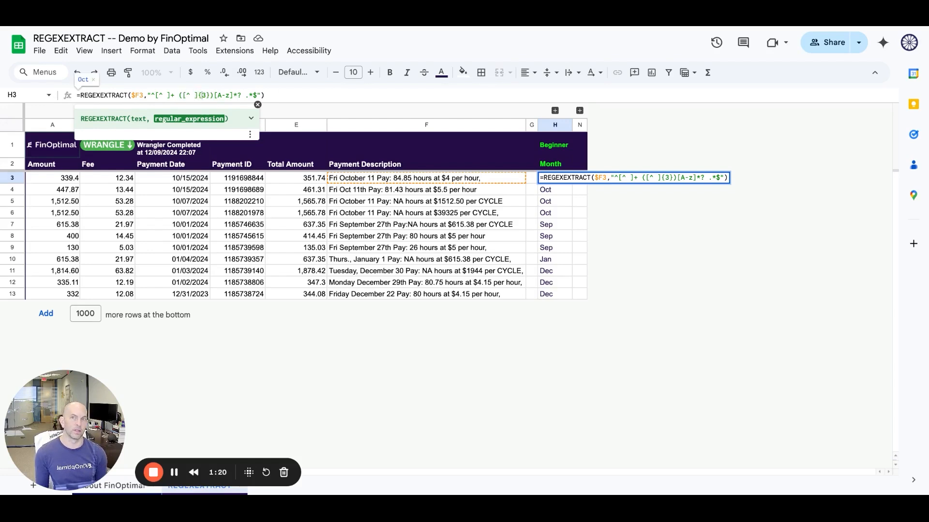
pyautogui.hotkey('shift', 'Right')
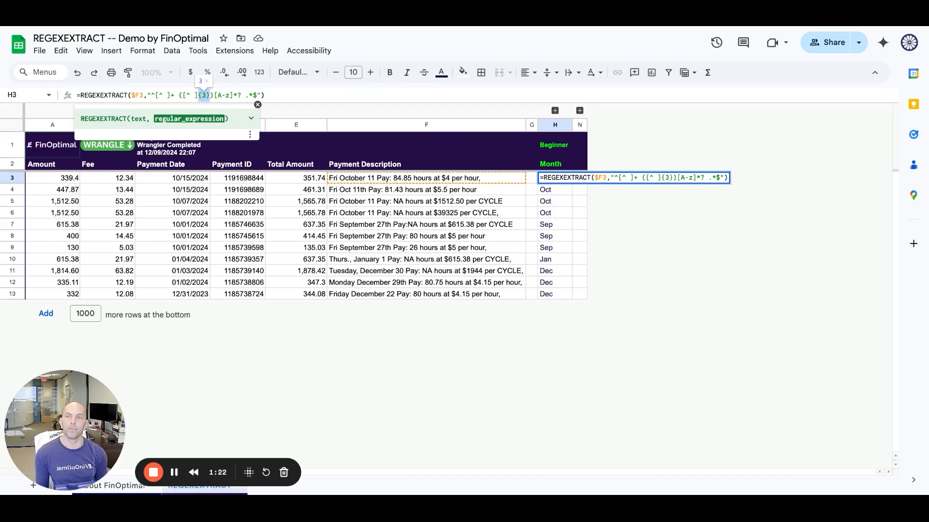
# Examine the beginning of H3's pattern: the ^ anchor, the negated-space class [^ ]+ and the three-character match that follows
pyautogui.click(217, 95)
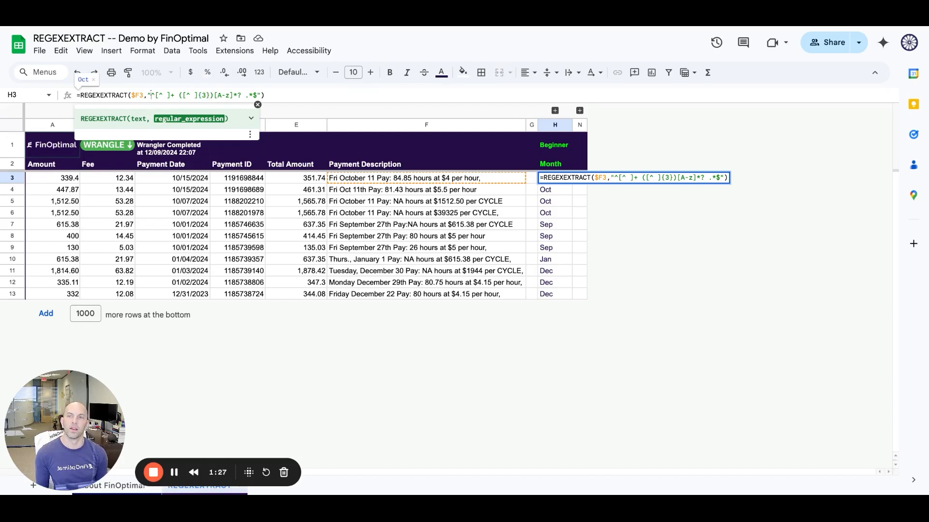
pyautogui.moveTo(151, 95); pyautogui.dragTo(155, 95)
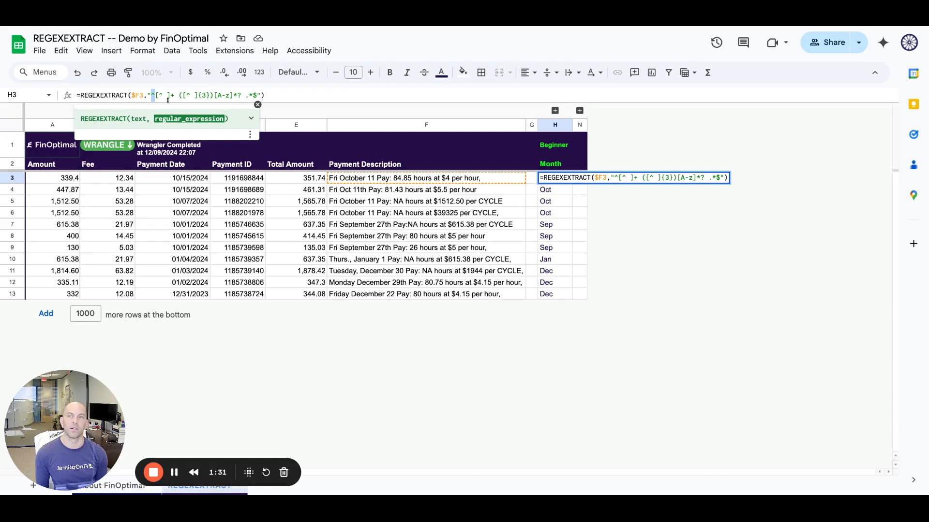
pyautogui.click(166, 95)
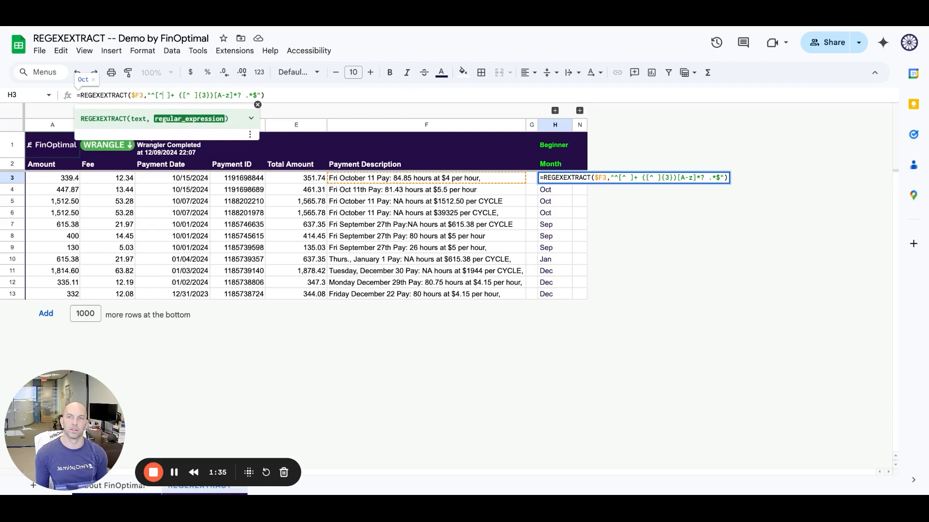
pyautogui.doubleClick(161, 95)
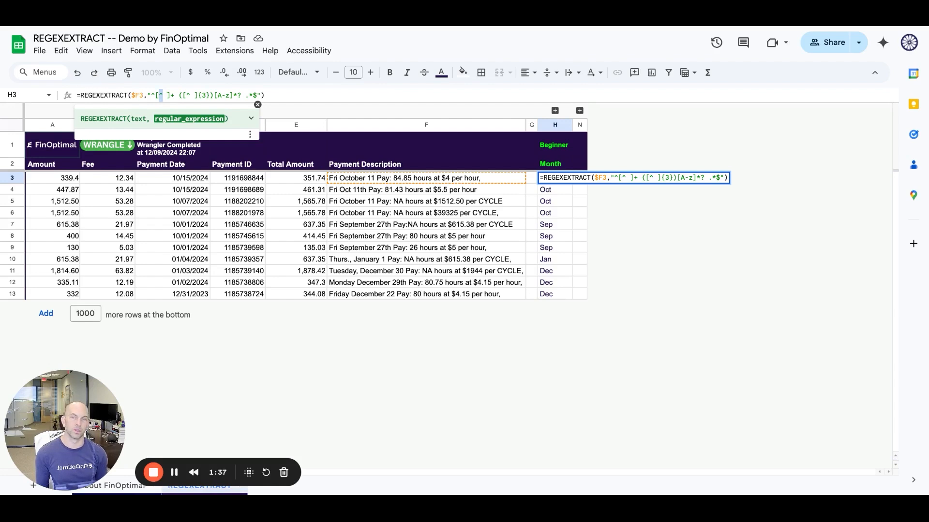
pyautogui.click(162, 96)
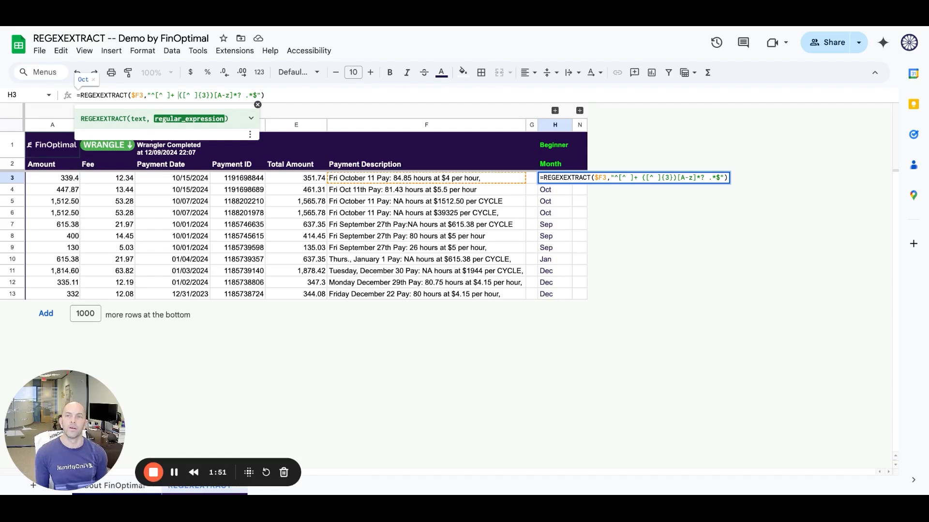
pyautogui.moveTo(182, 95); pyautogui.dragTo(209, 95)
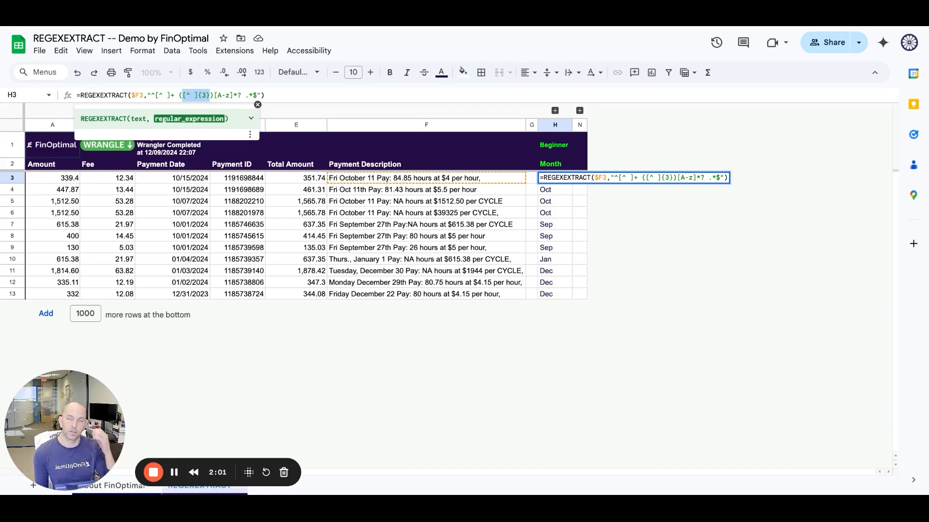
# Examine the end of H3's pattern, covering [A-z]*? and .*$, and exit the formula without editing it
pyautogui.click(242, 96)
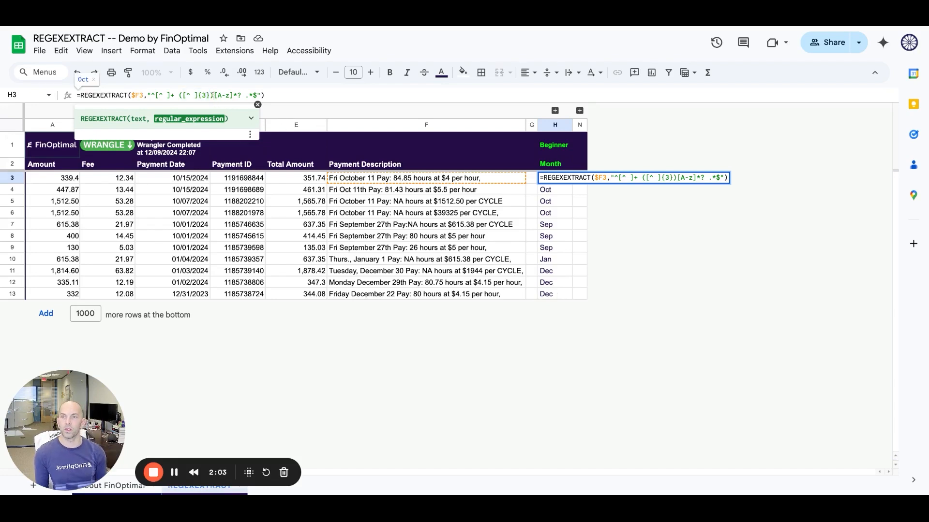
pyautogui.moveTo(213, 96); pyautogui.dragTo(241, 96)
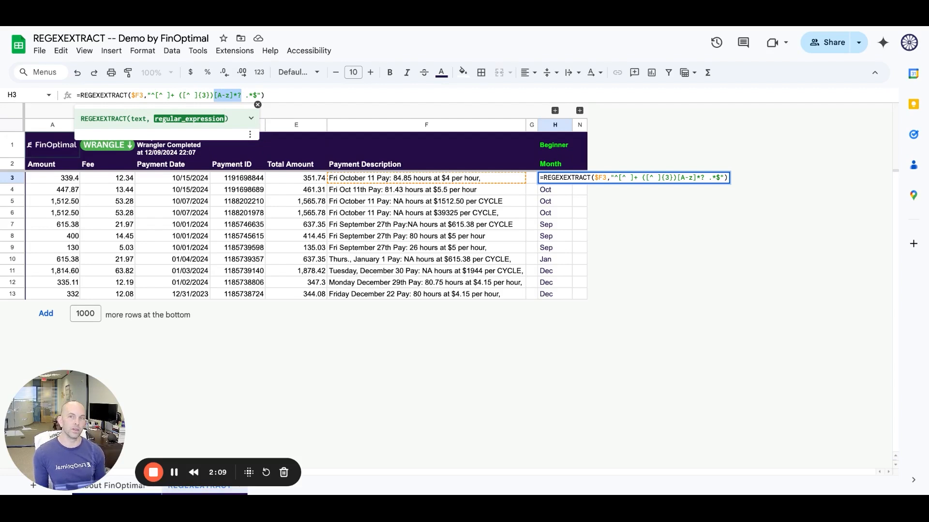
pyautogui.click(245, 95)
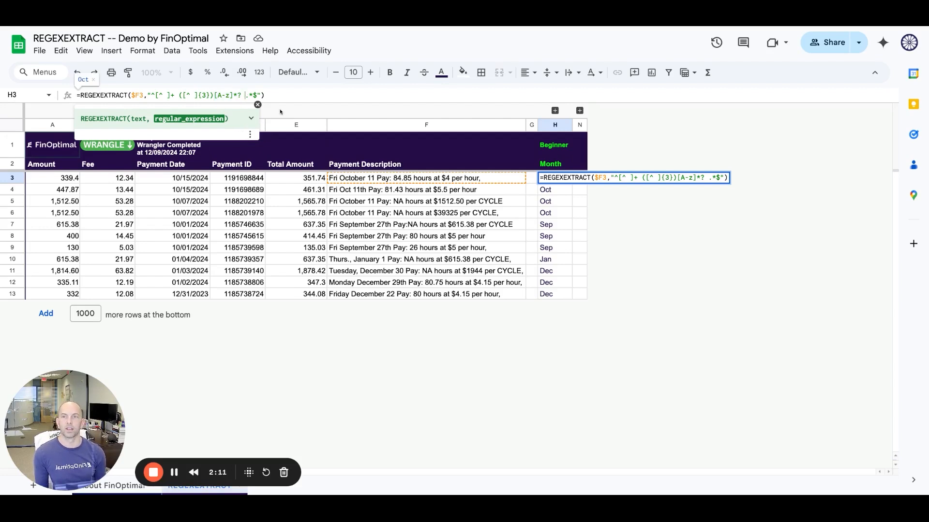
pyautogui.hotkey('shift', 'Left')
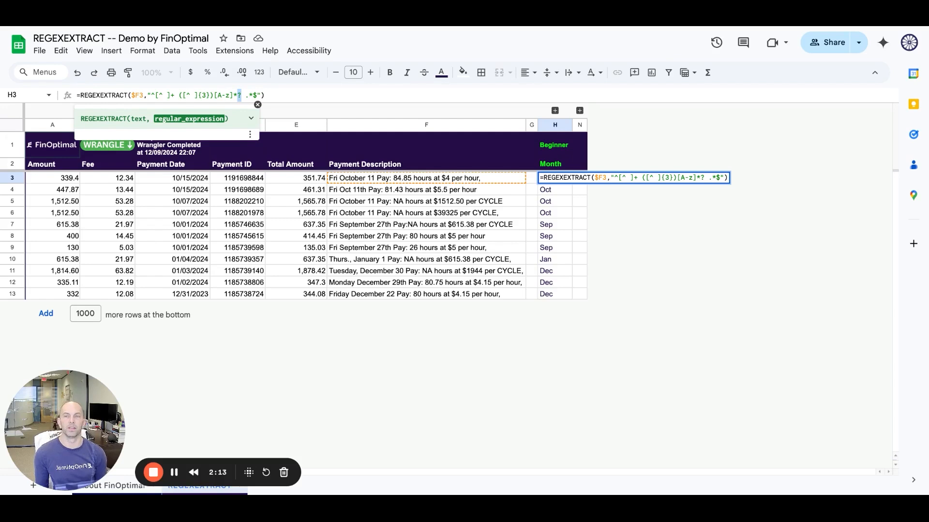
pyautogui.press('Right')
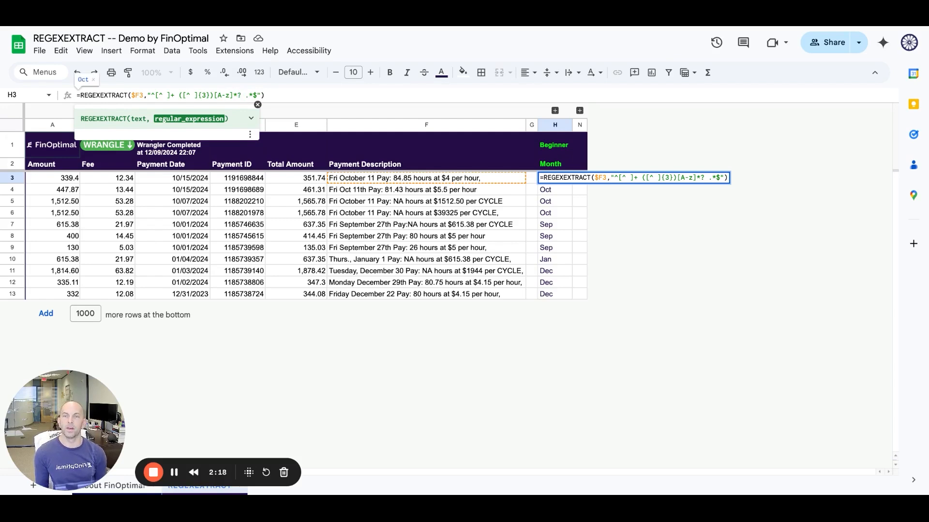
pyautogui.hotkey('shift', 'Right')
pyautogui.hotkey('shift', 'Right')
pyautogui.hotkey('shift', 'Right')
pyautogui.press('Right')
pyautogui.hotkey('shift', 'Left')
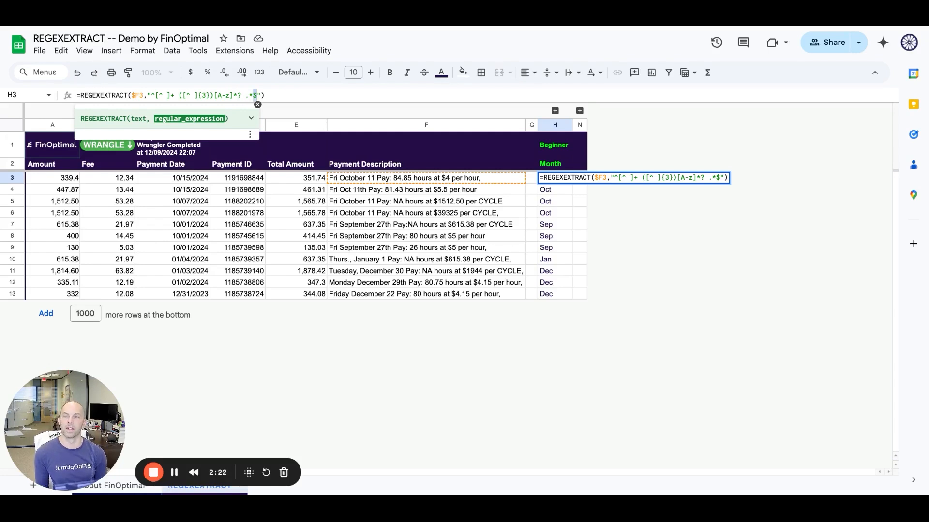
pyautogui.press('Escape')
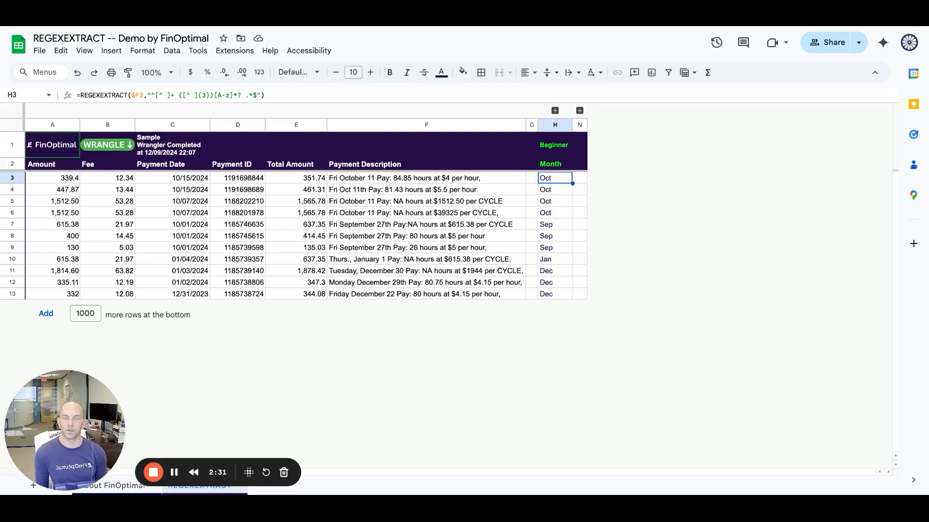
# Review the payment description in F3 against the capture group ([^ ]{3}) in H3's formula
pyautogui.click(415, 178)
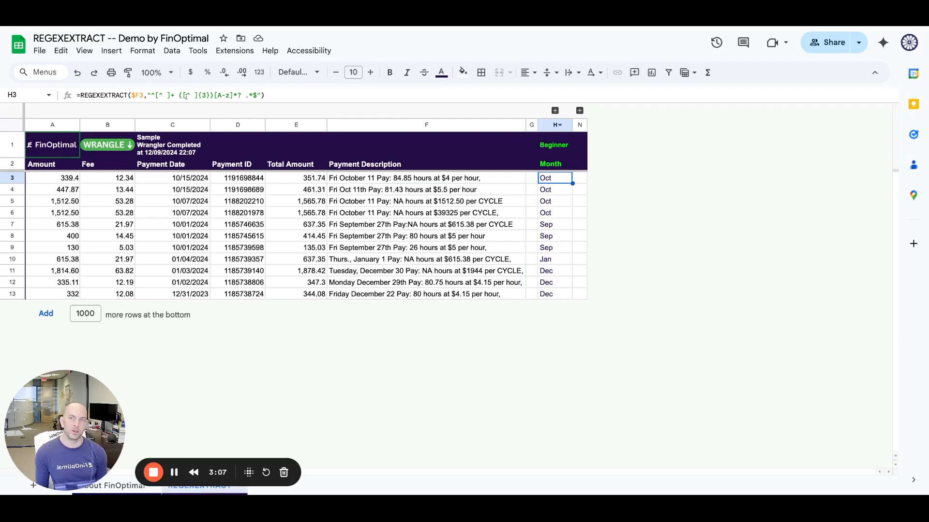
pyautogui.moveTo(179, 96); pyautogui.dragTo(210, 96)
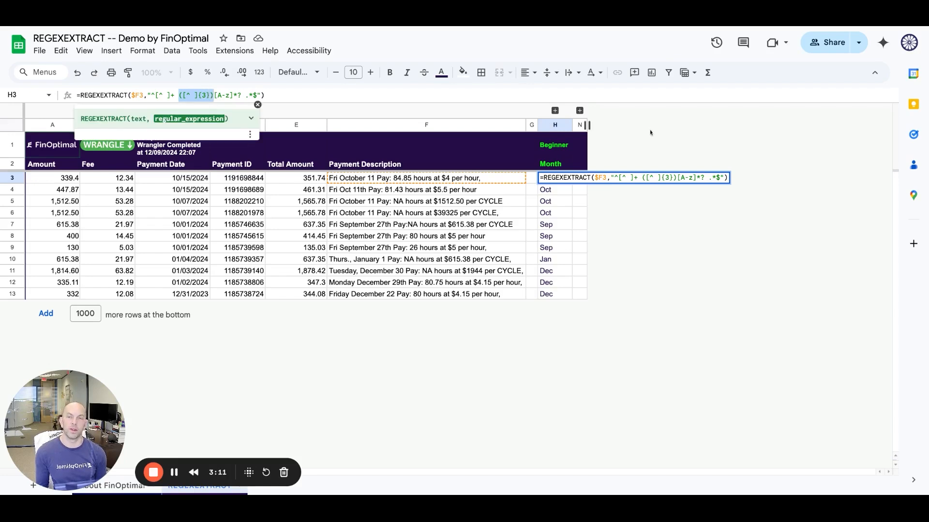
pyautogui.click(579, 125)
pyautogui.click(551, 181)
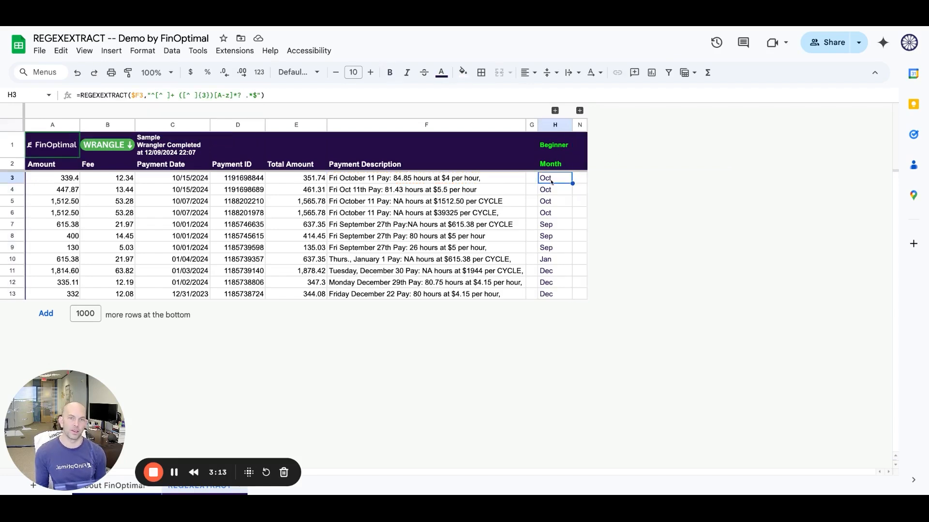
# Expand the collapsed Intermediate columns I to M and inspect the payment descriptions in rows 5, 6, 7, 9 and 10
pyautogui.click(579, 110)
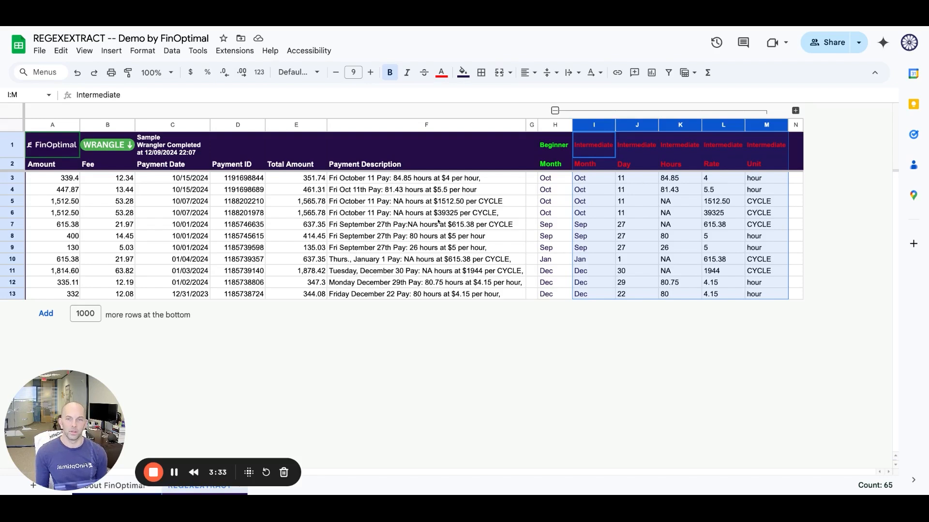
pyautogui.click(409, 227)
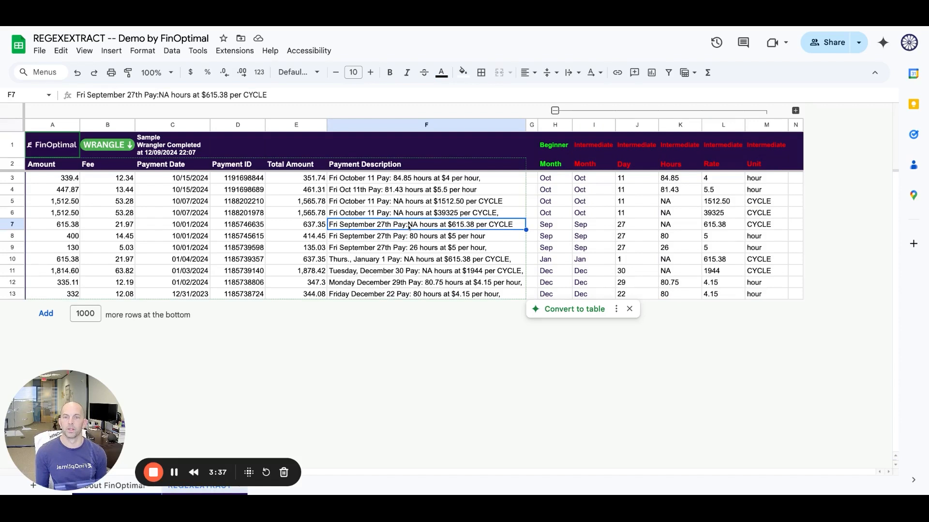
pyautogui.click(456, 203)
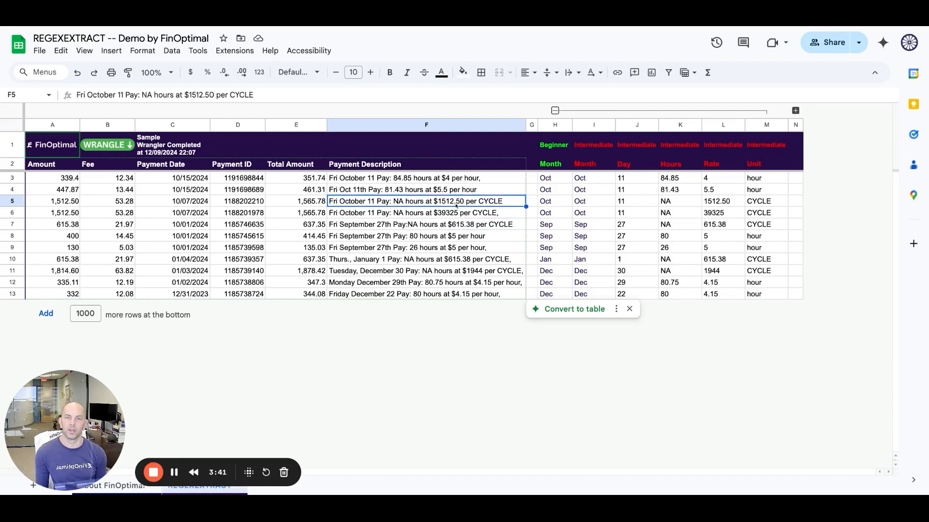
pyautogui.click(445, 219)
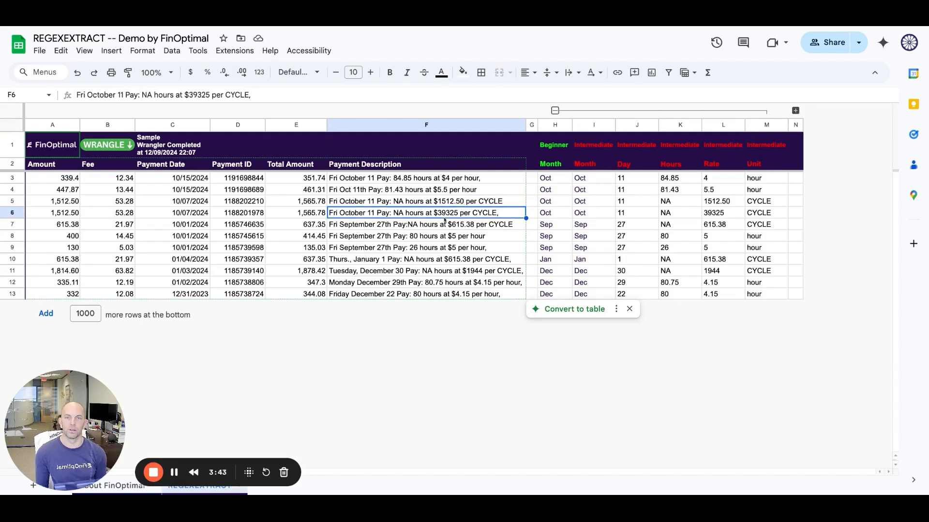
pyautogui.click(416, 261)
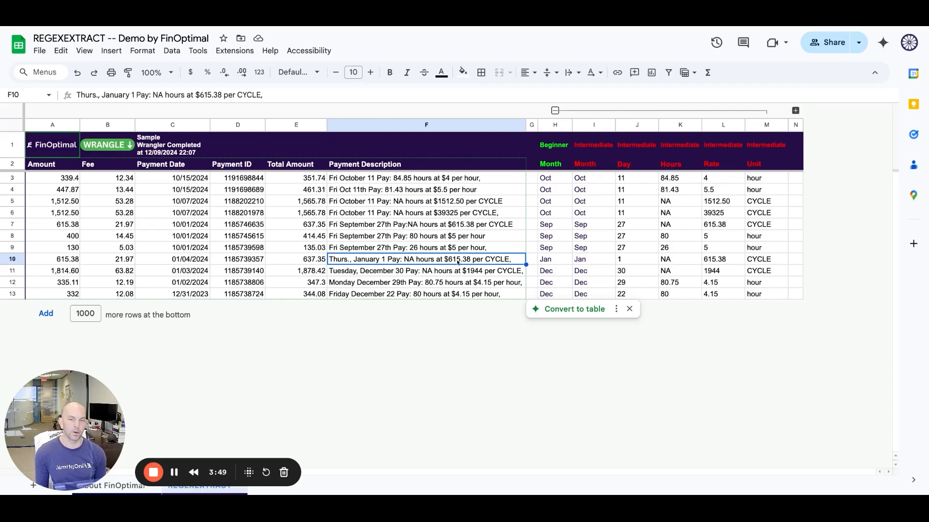
pyautogui.click(375, 250)
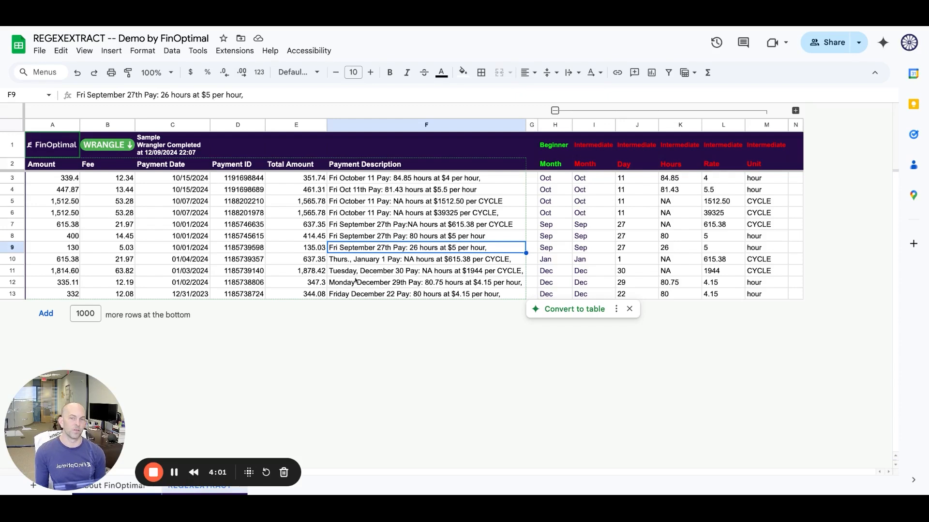
# Inspect the Intermediate Month formula in I3 and its text argument $F3, leaving the formula without editing it
pyautogui.click(586, 248)
pyautogui.click(581, 180)
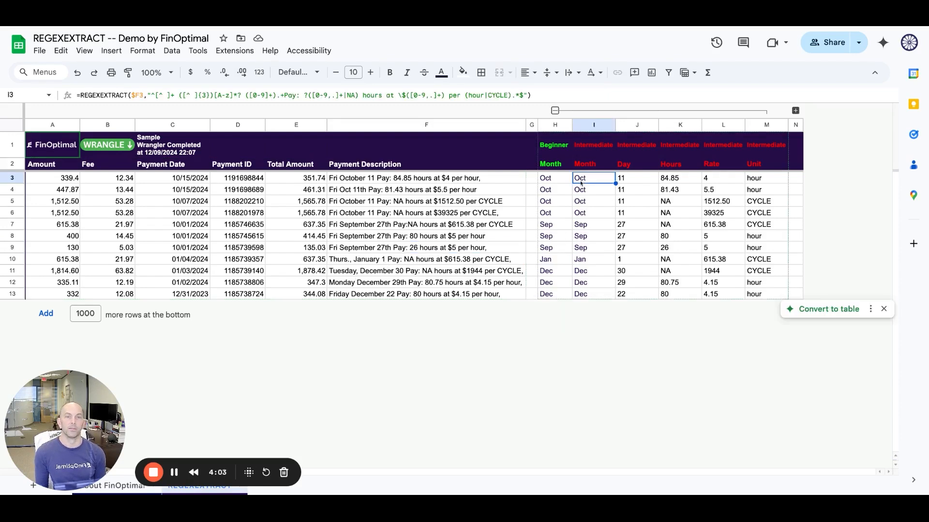
pyautogui.click(140, 95)
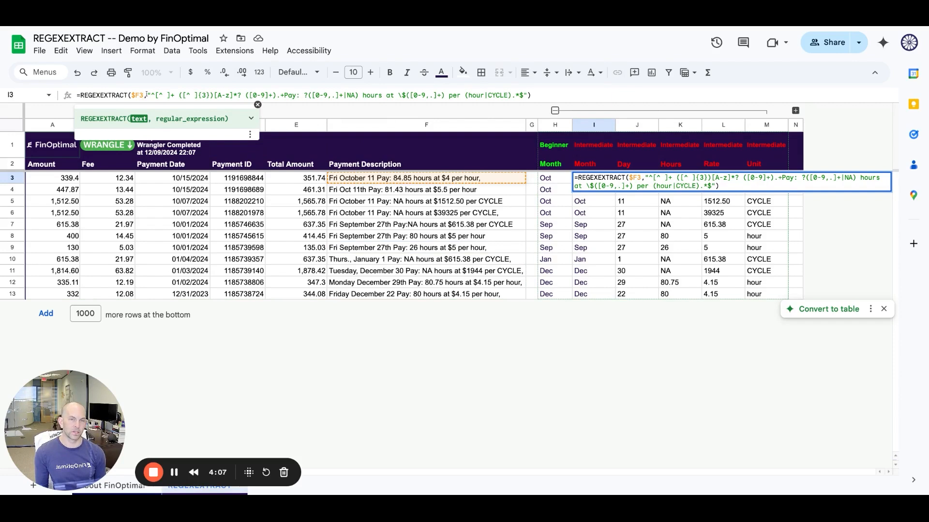
pyautogui.press('Escape')
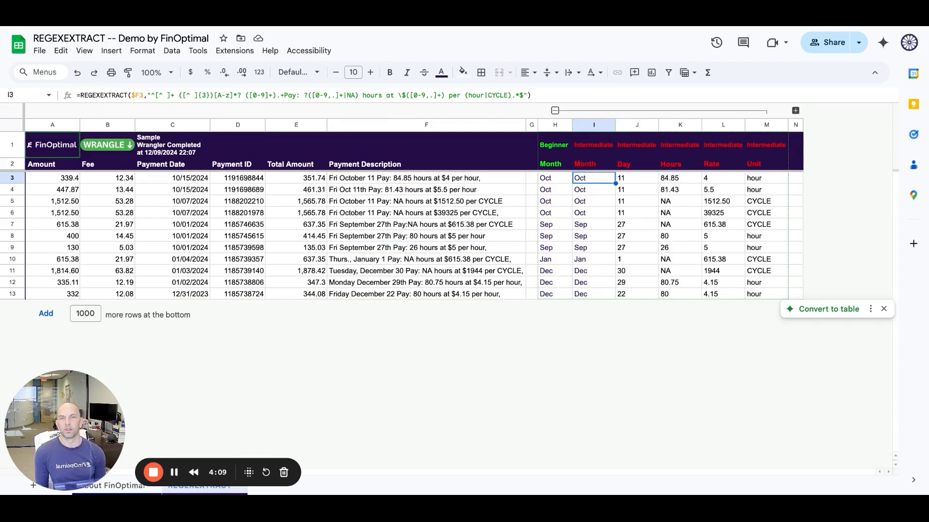
# Check the contents of the Intermediate cells from I3 across to M3 to see which cell holds the formula
pyautogui.press('Up')
pyautogui.press('Down')
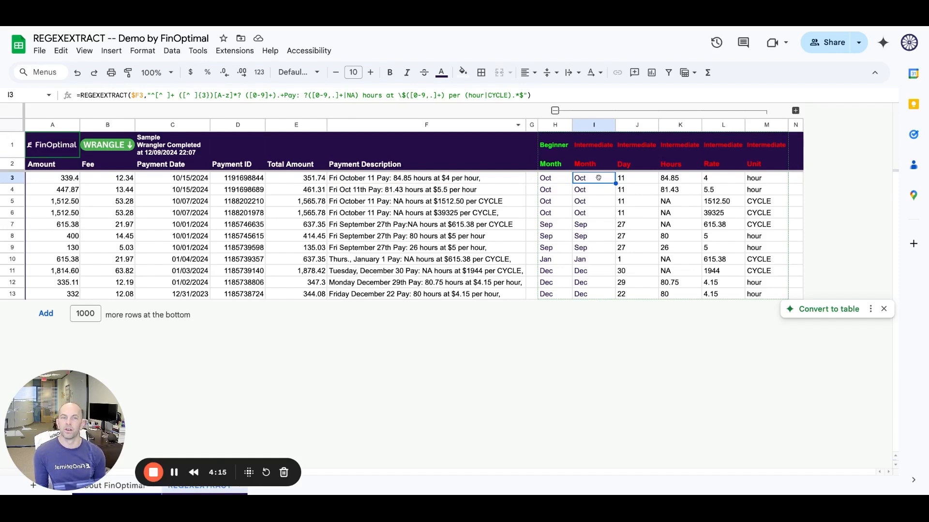
pyautogui.press('Right')
pyautogui.press('Right')
pyautogui.press('Right')
pyautogui.press('Right')
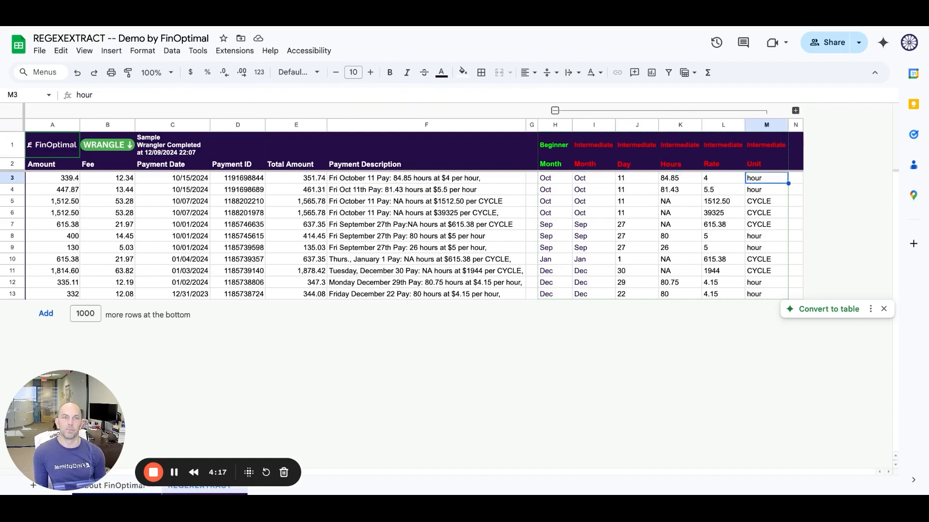
pyautogui.press('Left')
pyautogui.press('Left')
pyautogui.press('Right')
pyautogui.press('Left')
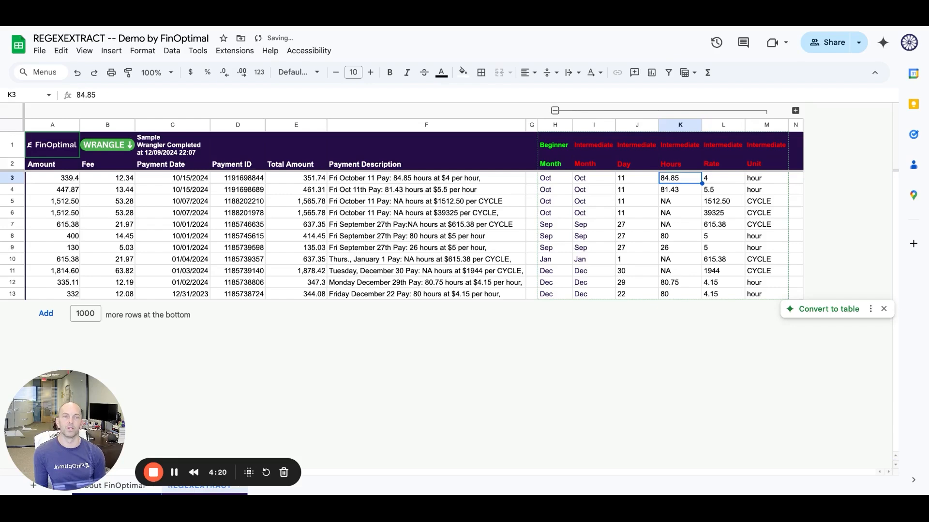
pyautogui.press('Left')
pyautogui.press('Left')
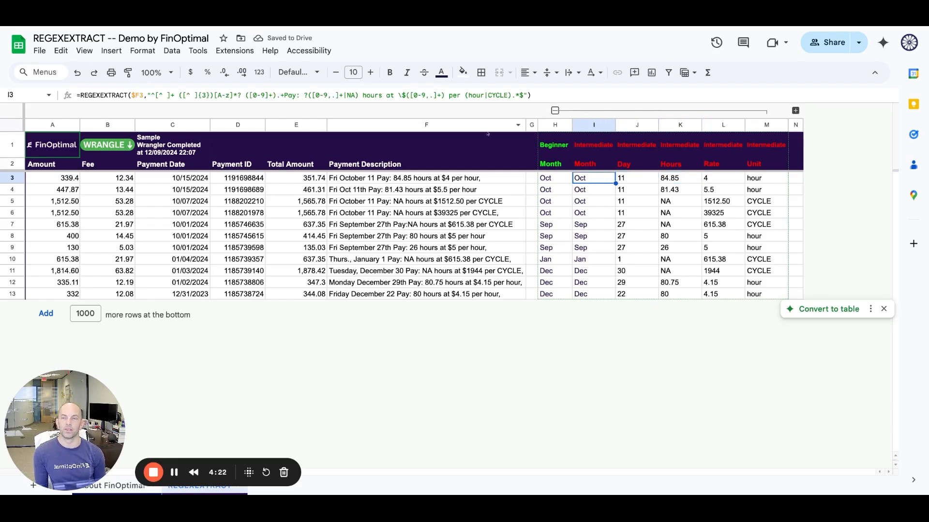
# Examine the capture groups in I3's formula, from ([^ ]{3}) through (hour|CYCLE), and exit without editing it
pyautogui.click(179, 96)
pyautogui.moveTo(179, 95); pyautogui.dragTo(509, 95)
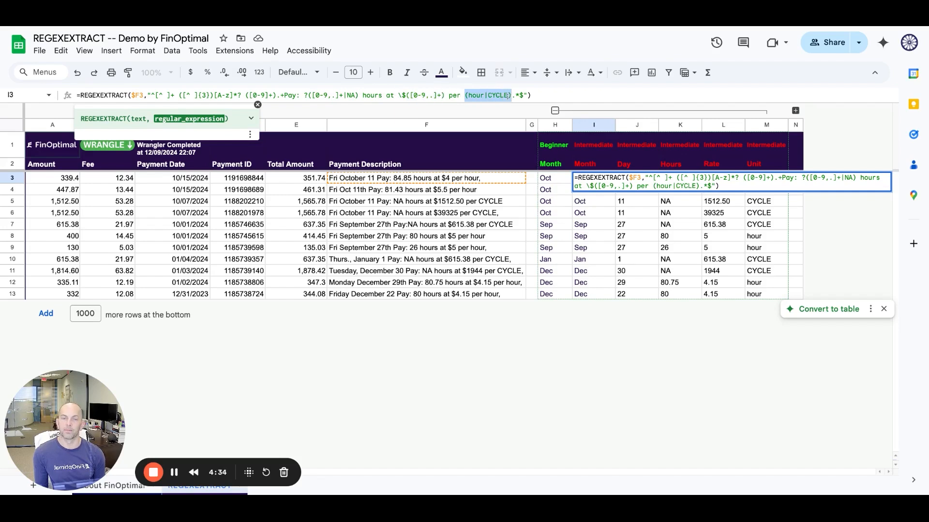
pyautogui.press('Escape')
# Review the Day, Hours, Rate and Unit outputs in row 3, and select the formula's full output range I3:M3
pyautogui.press('Right')
pyautogui.press('Right')
pyautogui.press('Right')
pyautogui.press('Right')
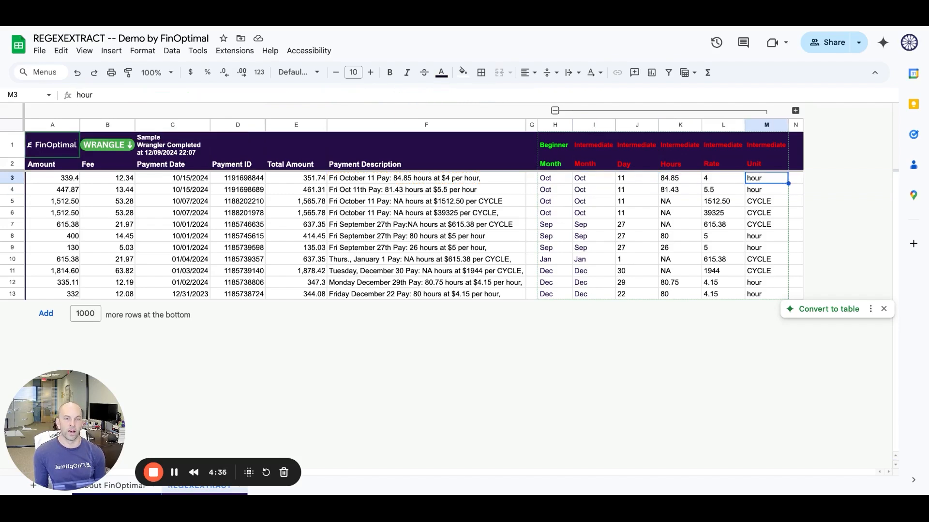
pyautogui.press('Left')
pyautogui.press('Left')
pyautogui.press('Left')
pyautogui.press('Left')
pyautogui.hotkey('shift', 'Right')
pyautogui.hotkey('shift', 'Right')
pyautogui.hotkey('shift', 'Right')
pyautogui.hotkey('shift', 'Right')
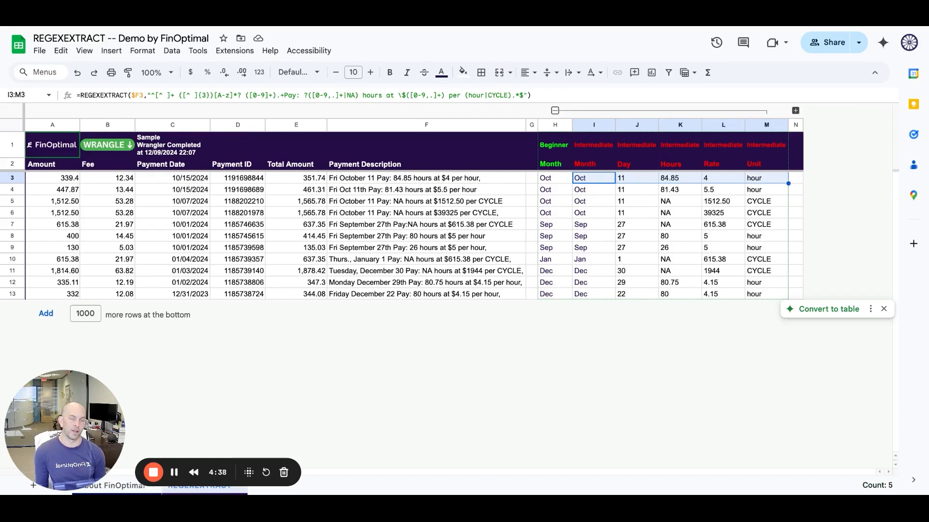